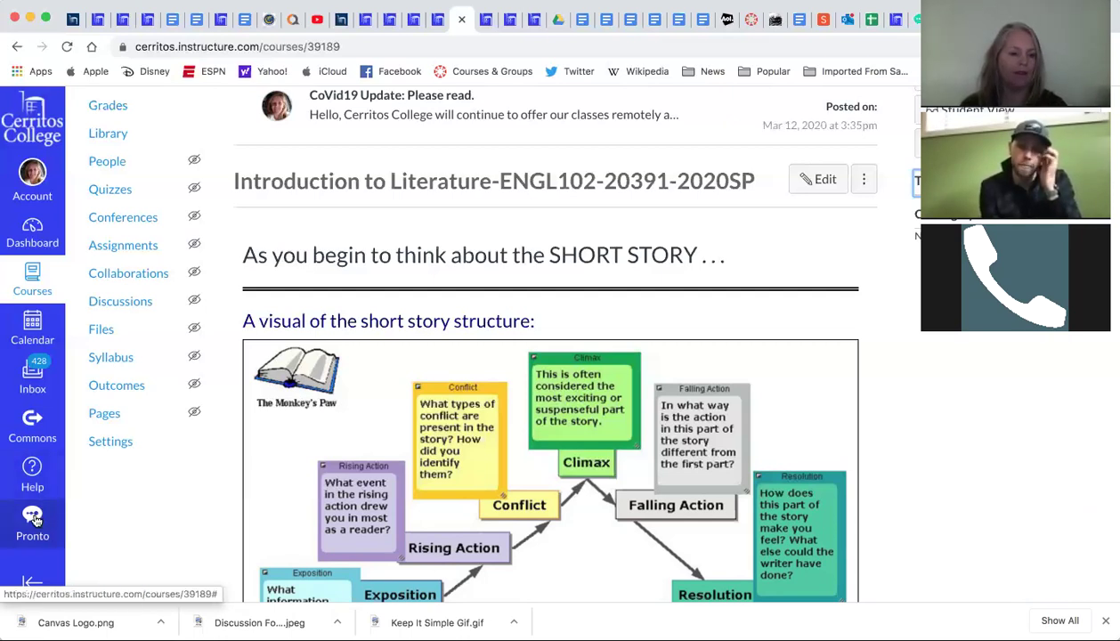
Open the Pronto course chat panel from the Canvas global navigation.
left_click(36, 522)
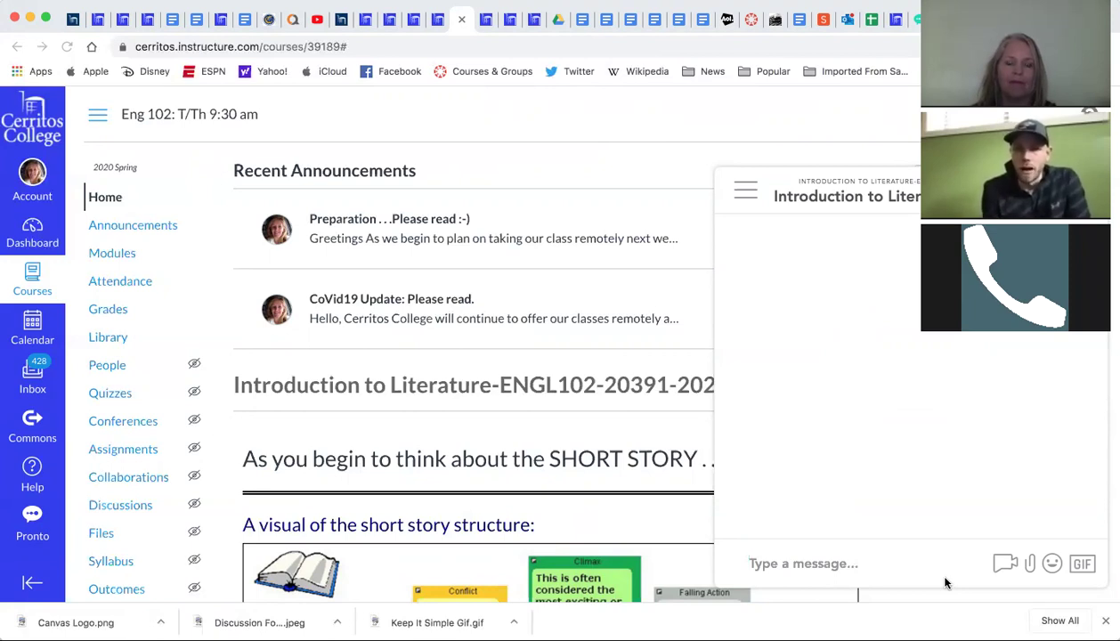
left_click(745, 189)
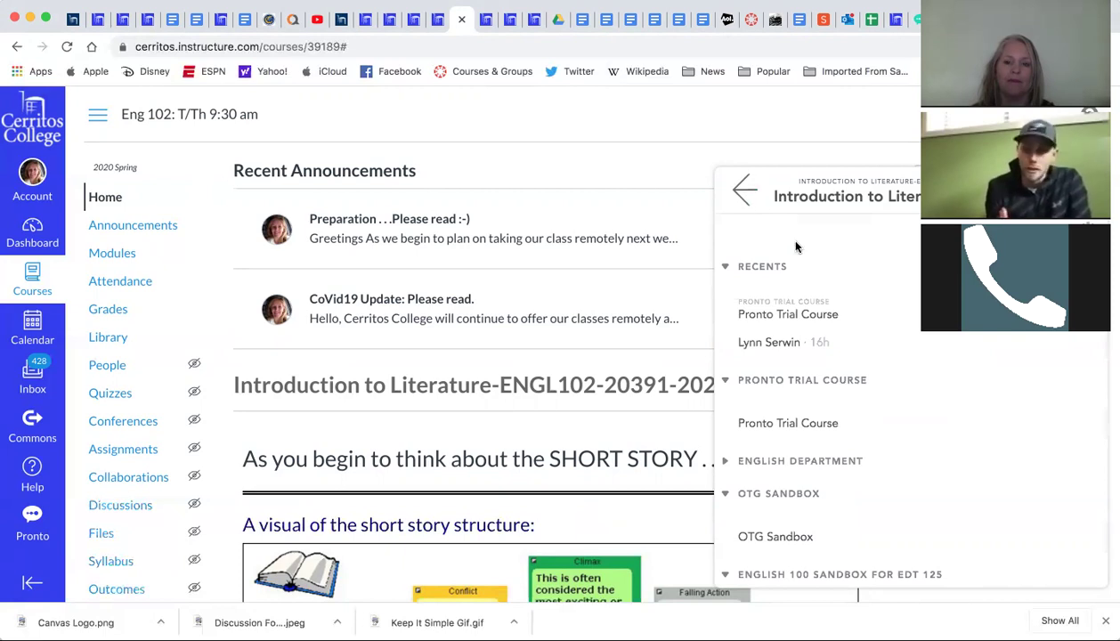
right_click(780, 354)
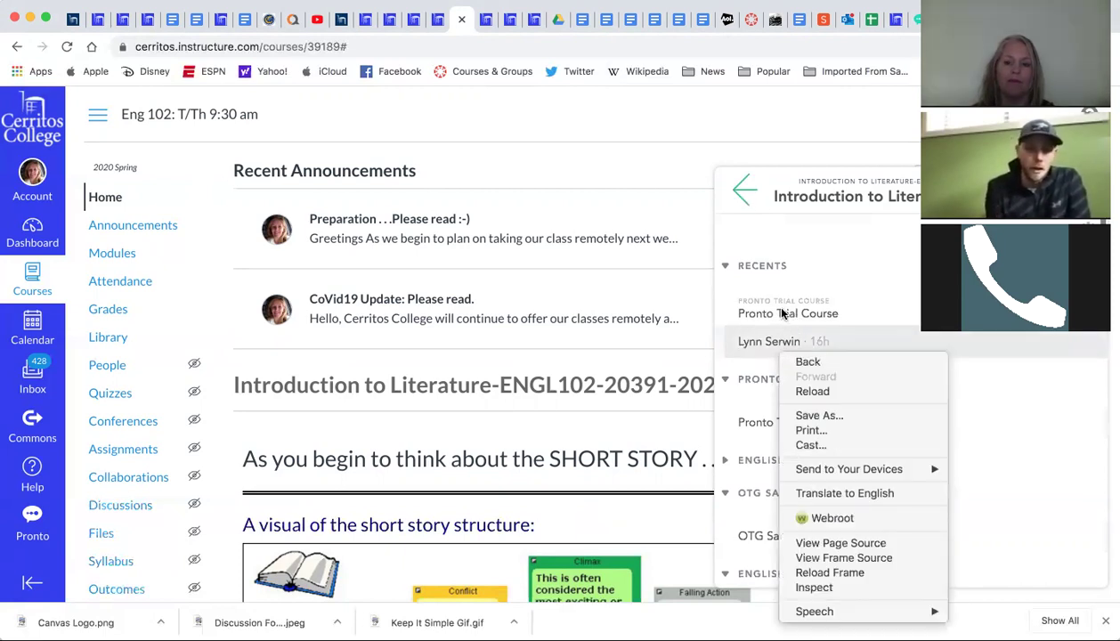
left_click(795, 238)
scroll(857, 320, "down", 5)
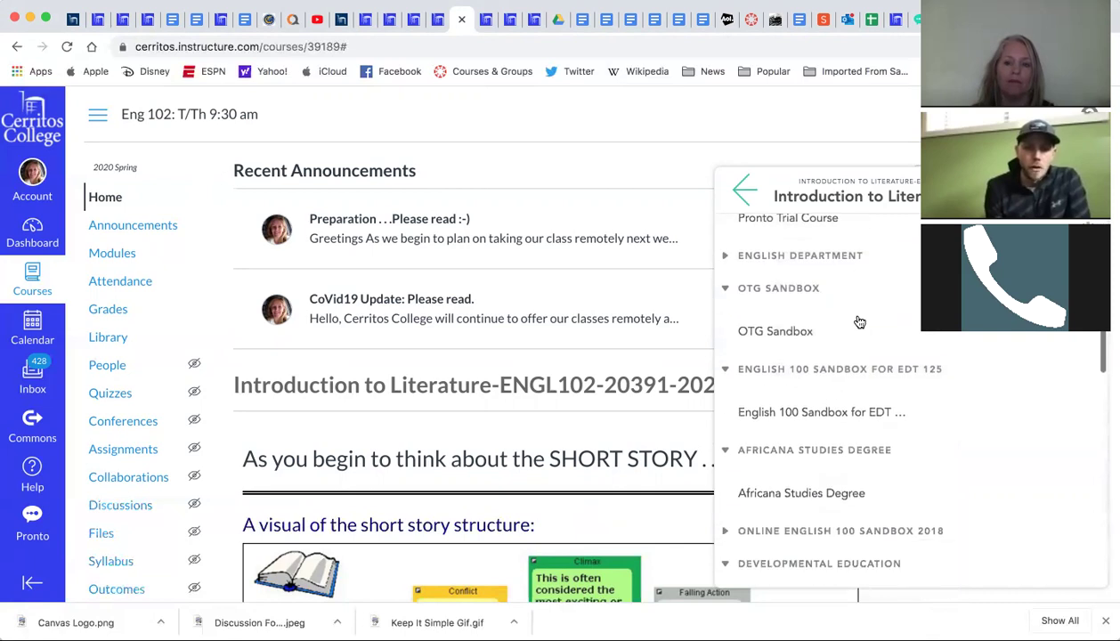
scroll(859, 321, "down", 3)
scroll(859, 322, "up", 4)
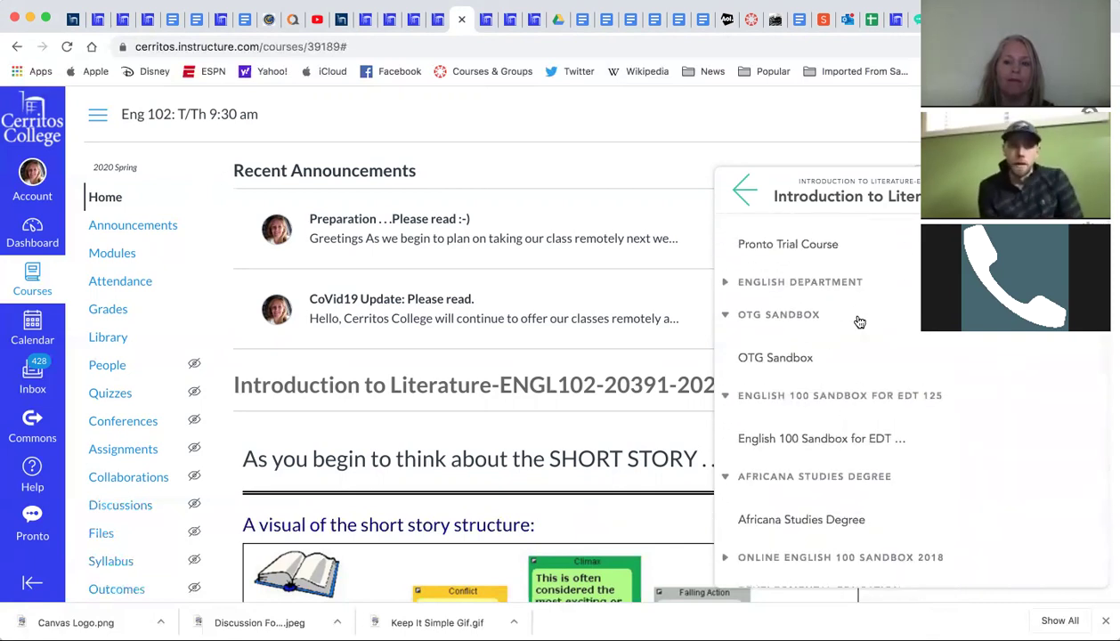
scroll(767, 353, "down", 3)
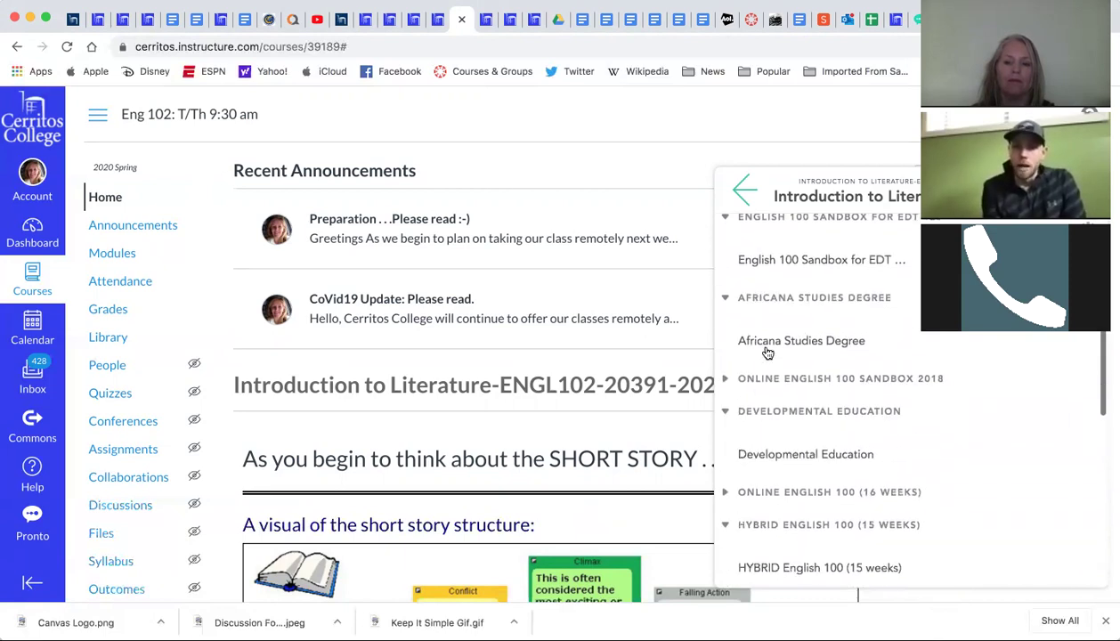
scroll(768, 353, "down", 2)
scroll(767, 353, "up", 1)
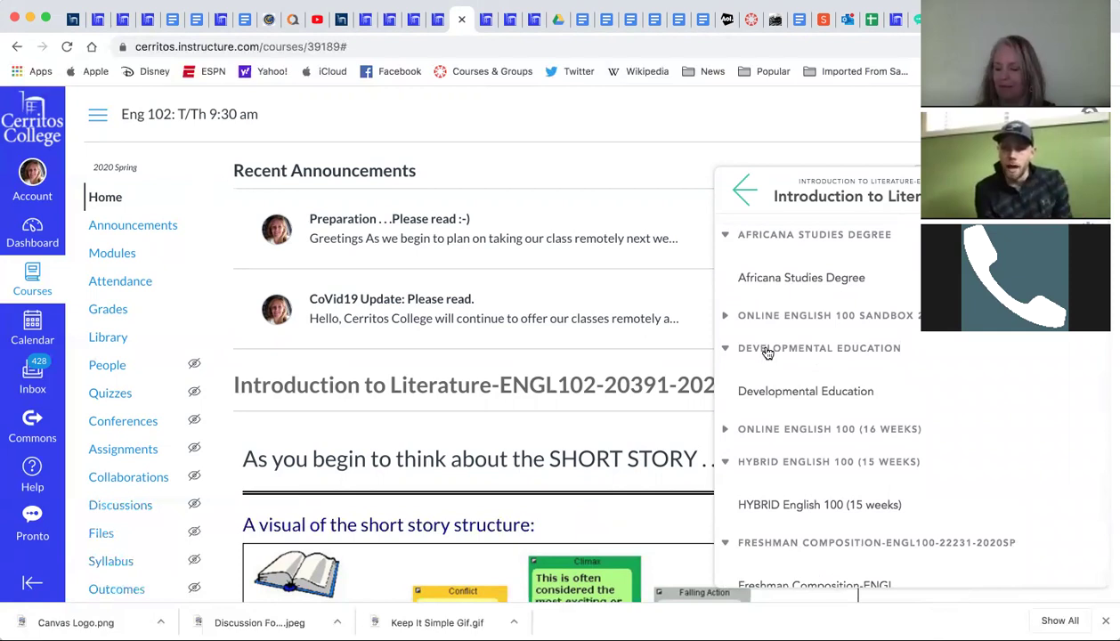
scroll(767, 354, "down", 2)
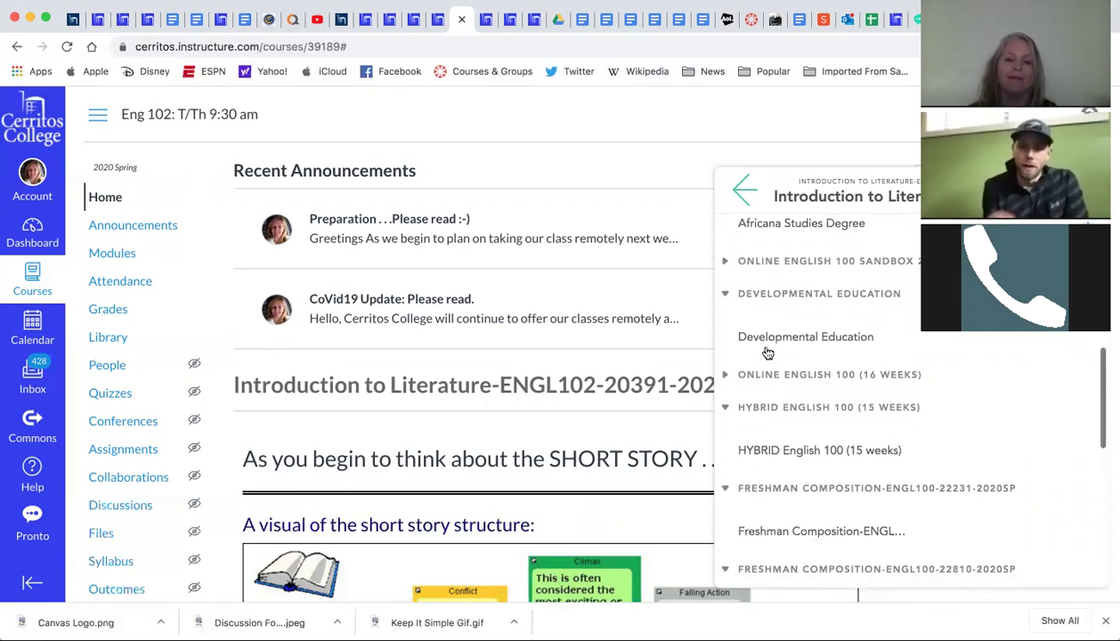
scroll(767, 354, "down", 2)
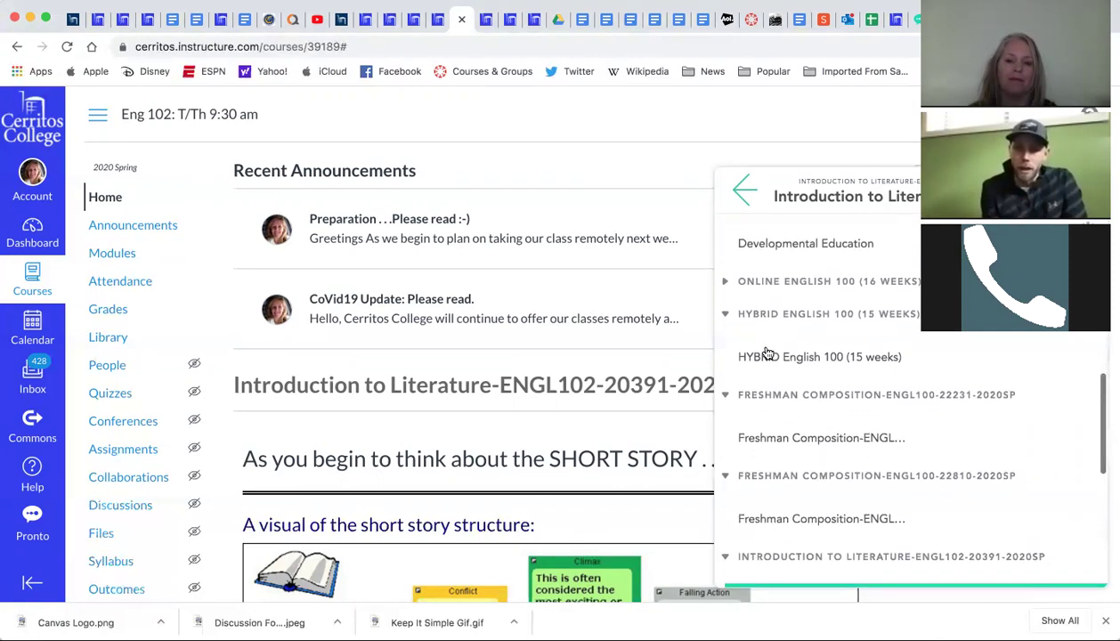
scroll(767, 354, "up", 2)
scroll(773, 338, "up", 3)
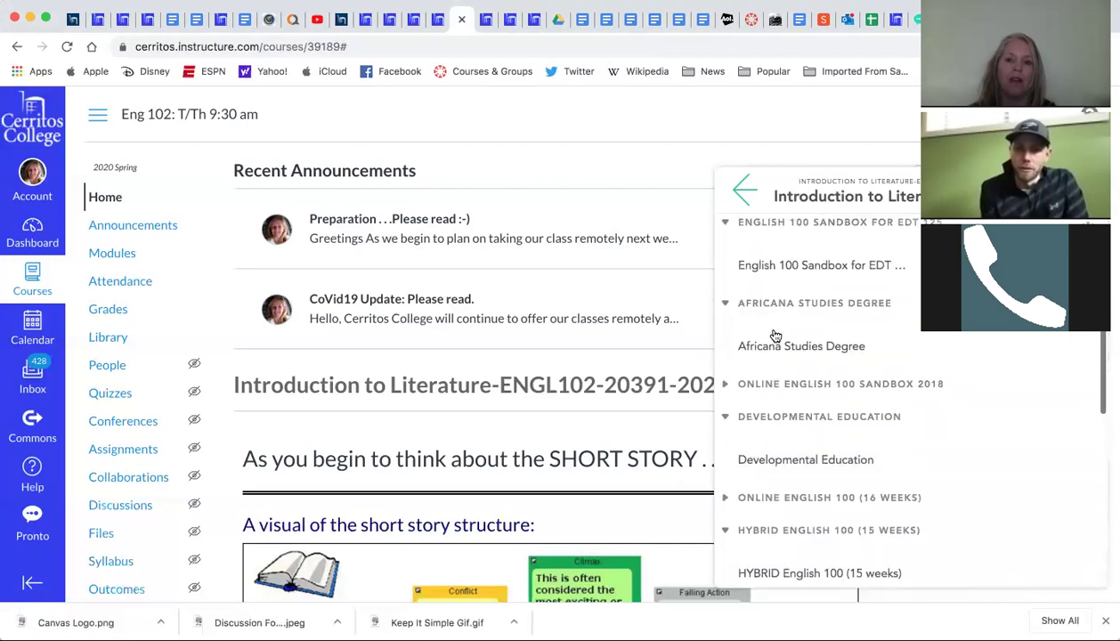
scroll(776, 330, "down", 6)
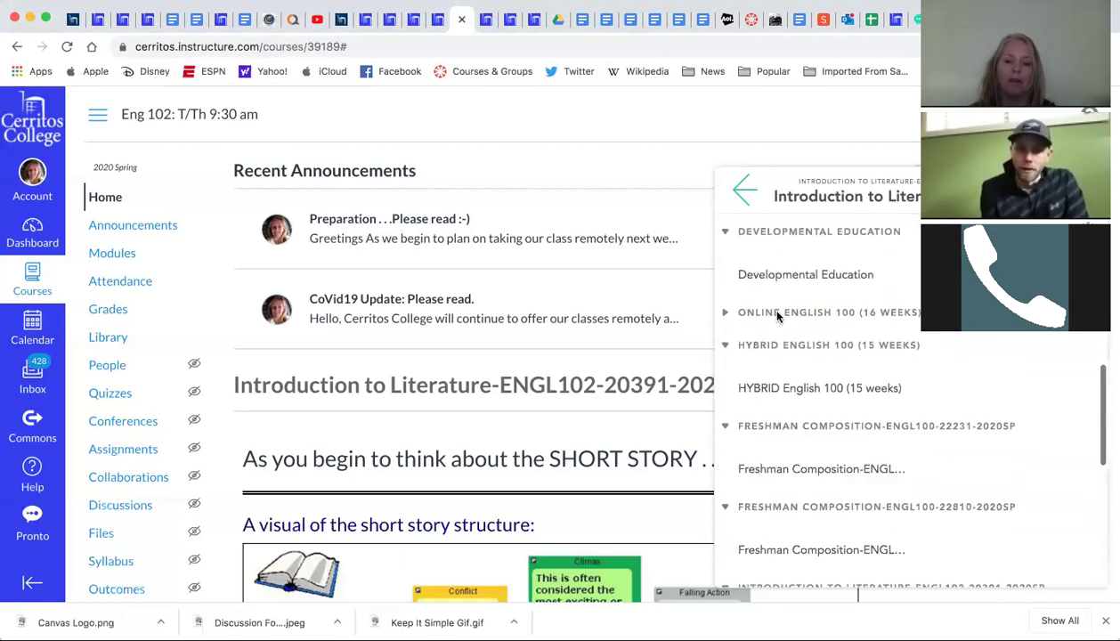
scroll(776, 316, "down", 4)
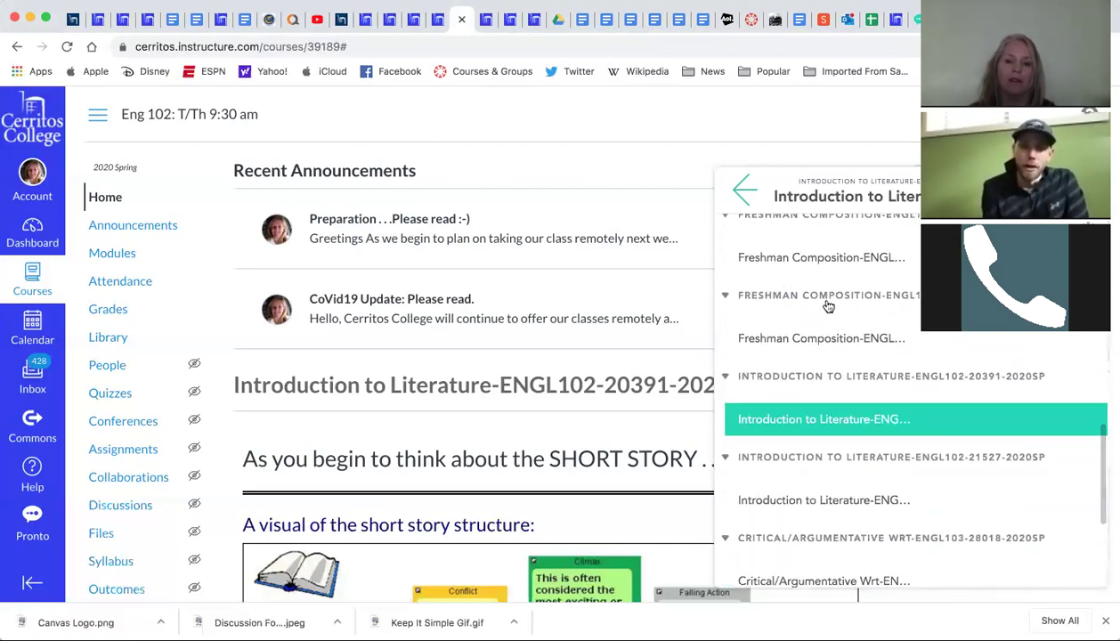
scroll(868, 325, "down", 2)
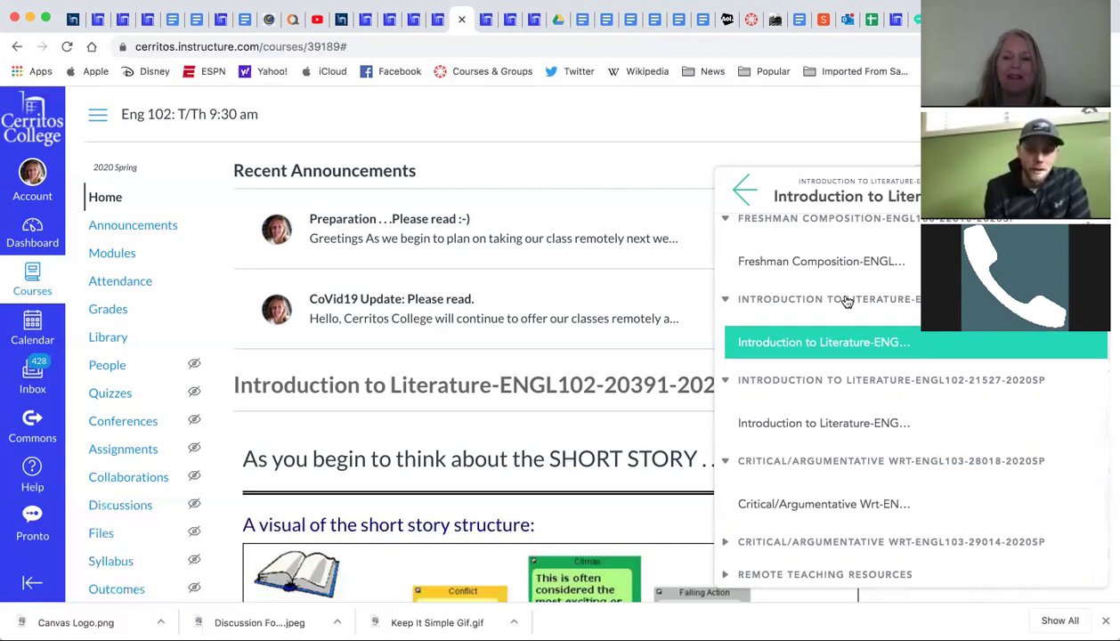
scroll(819, 420, "down", 1)
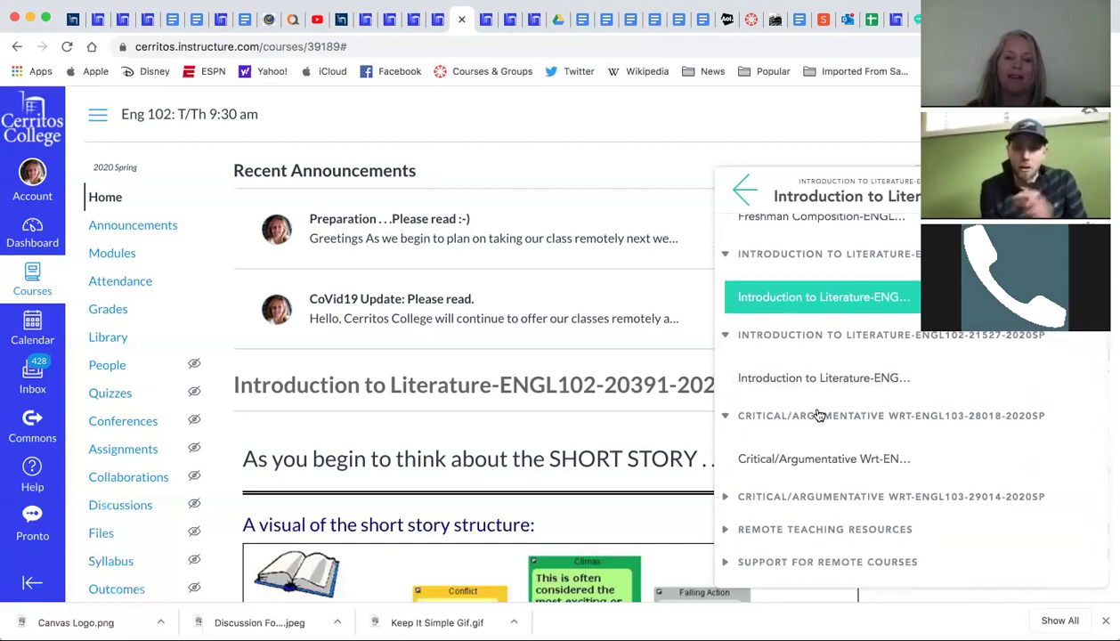
Collapse and re-expand the Critical/Argumentative 28018 section, then open its course chat.
left_click(820, 415)
left_click(820, 416)
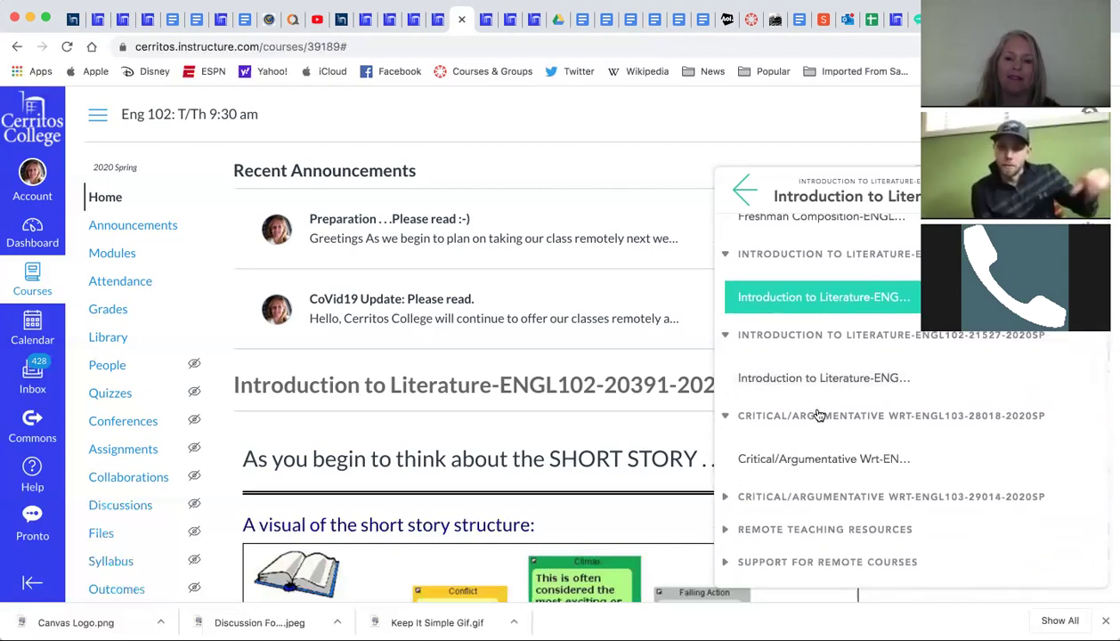
left_click(812, 461)
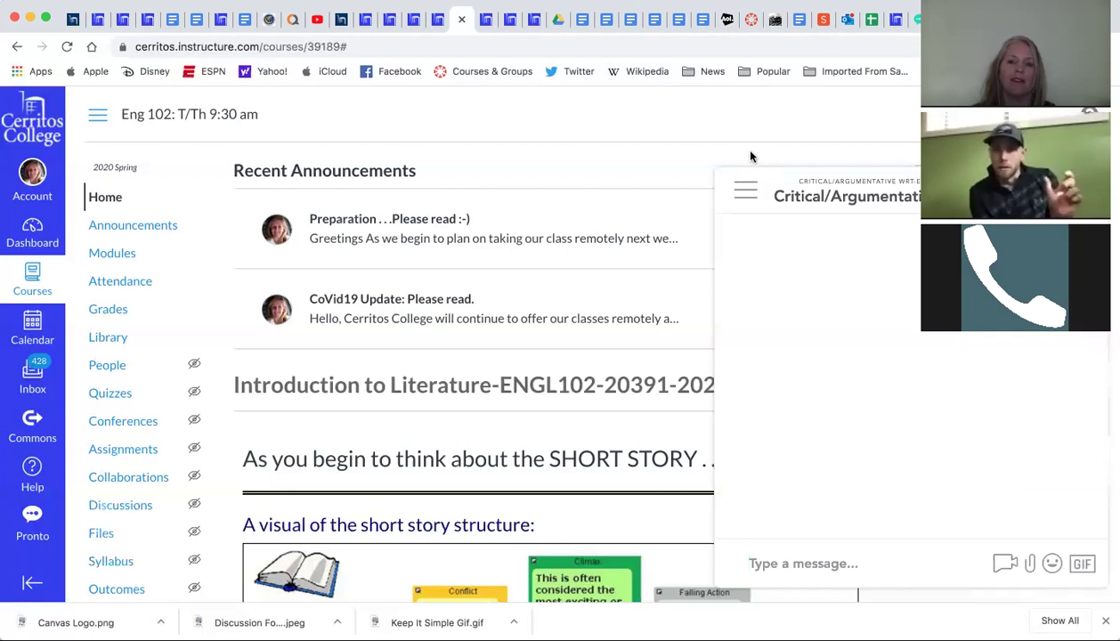
Show the course channel list, browse it, and re-expand the Hybrid English 100 section.
left_click(746, 191)
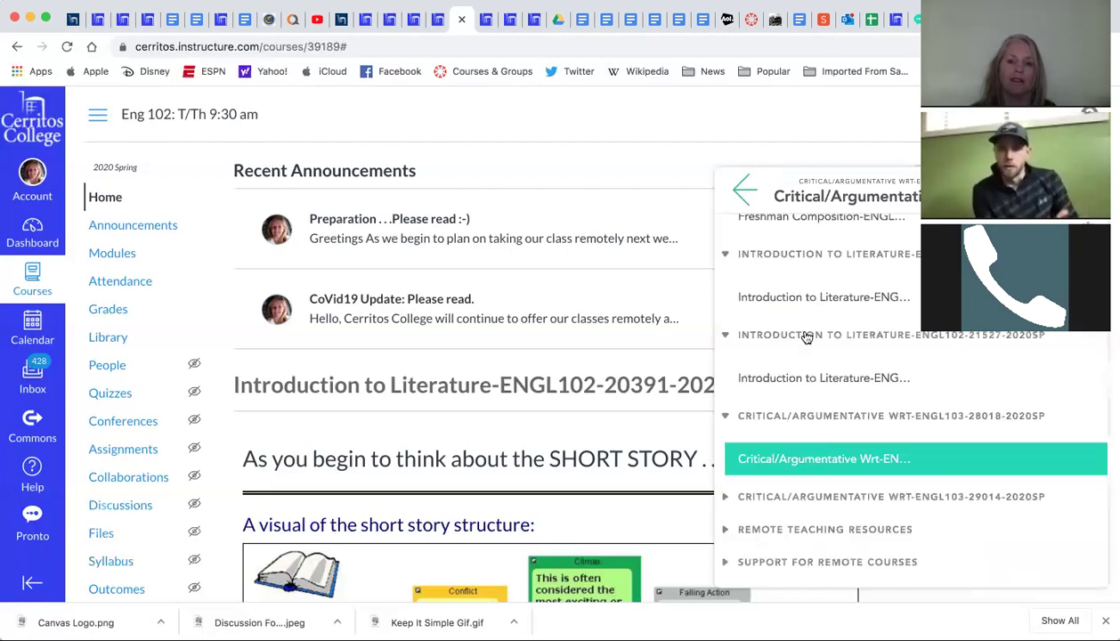
scroll(807, 334, "down", 2)
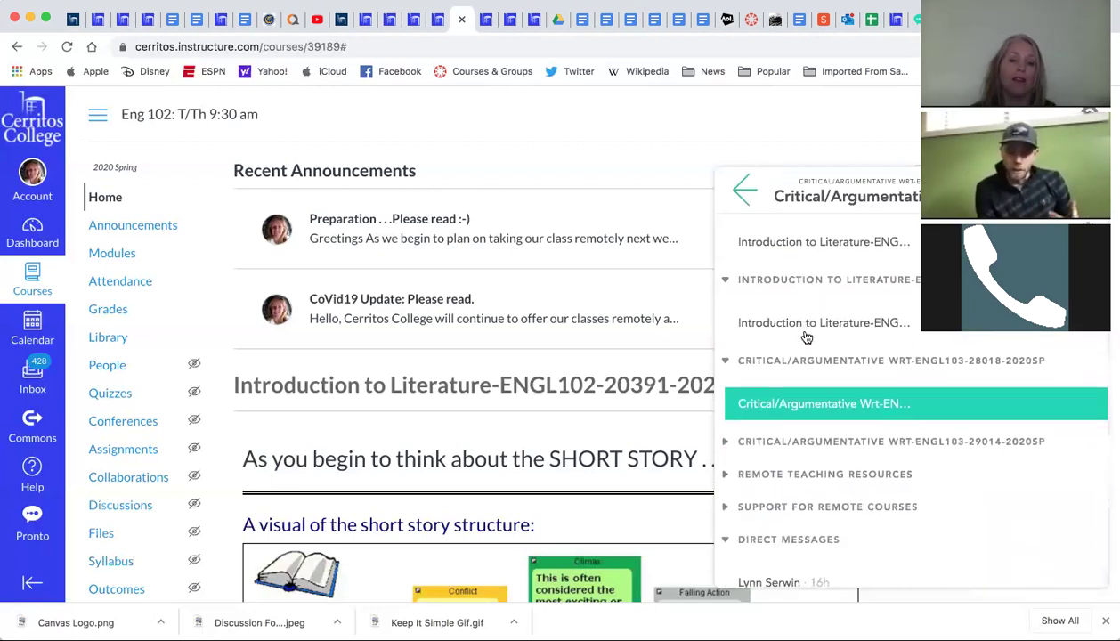
scroll(806, 337, "down", 1)
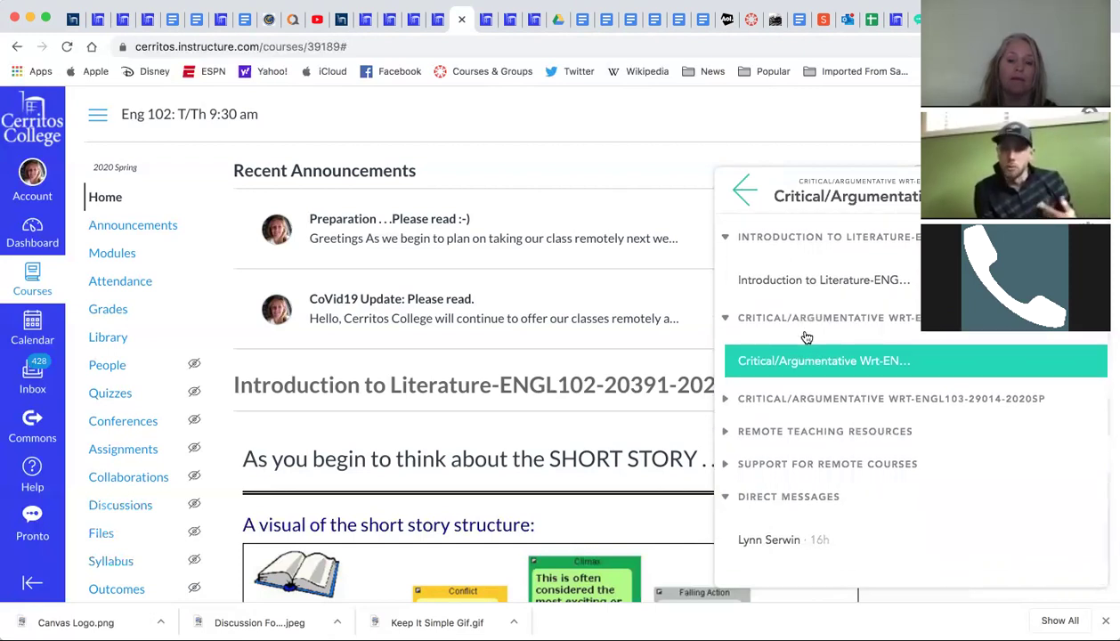
scroll(806, 337, "up", 5)
scroll(807, 337, "up", 4)
scroll(806, 337, "up", 1)
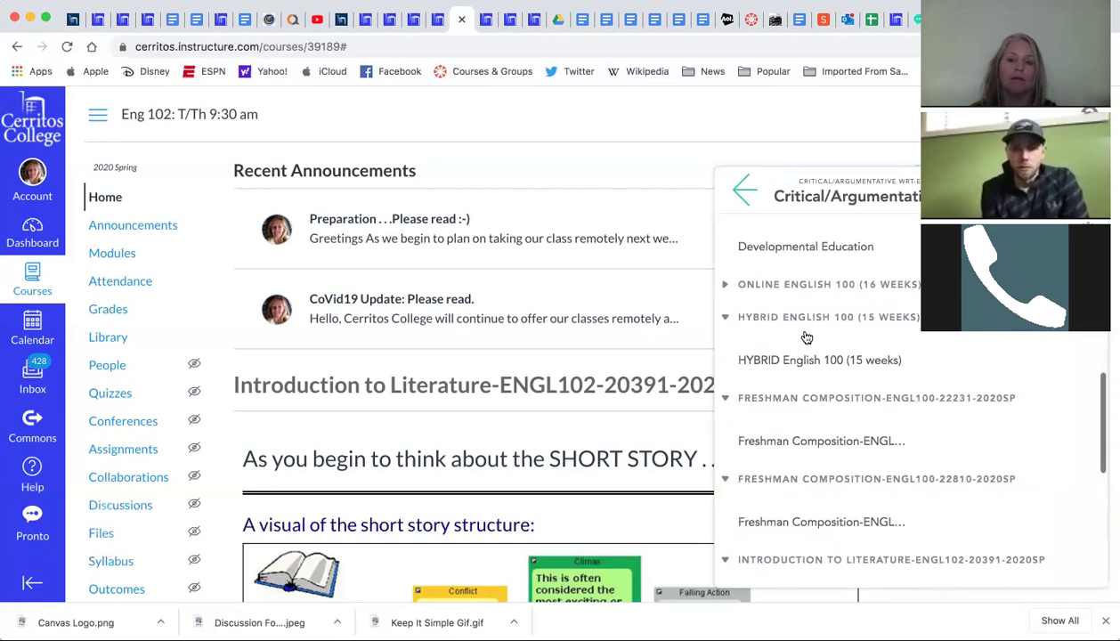
left_click(817, 318)
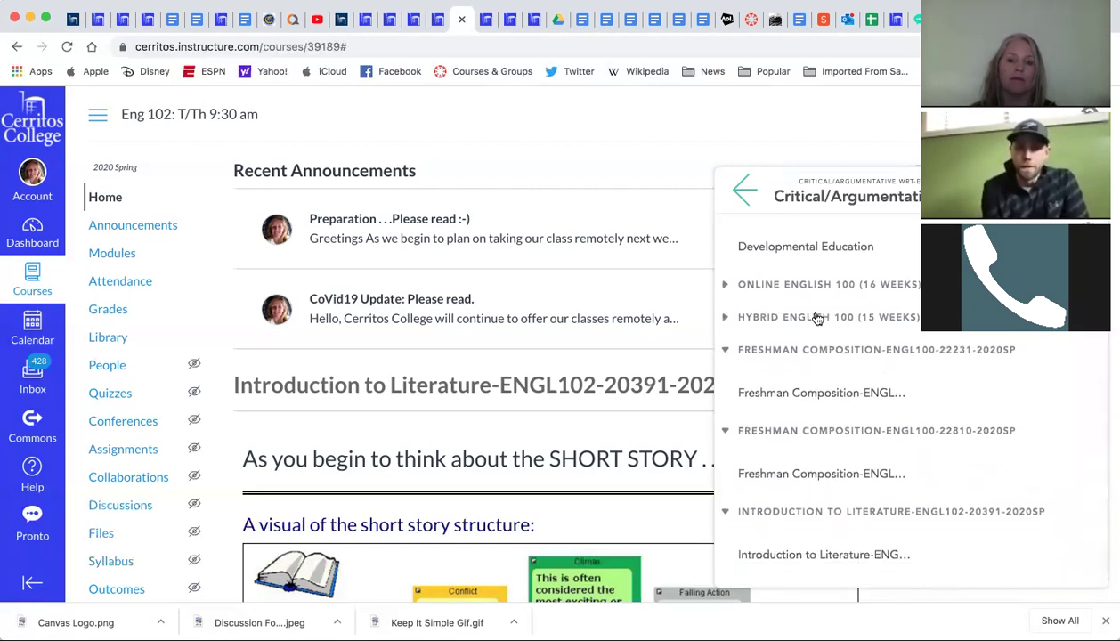
left_click(817, 317)
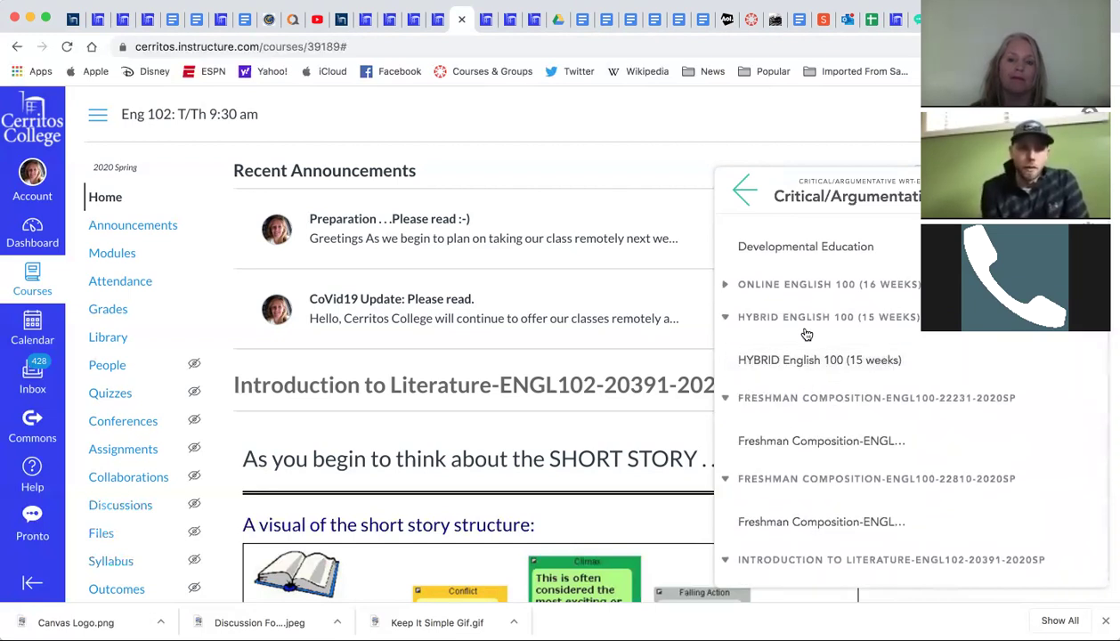
scroll(809, 356, "up", 5)
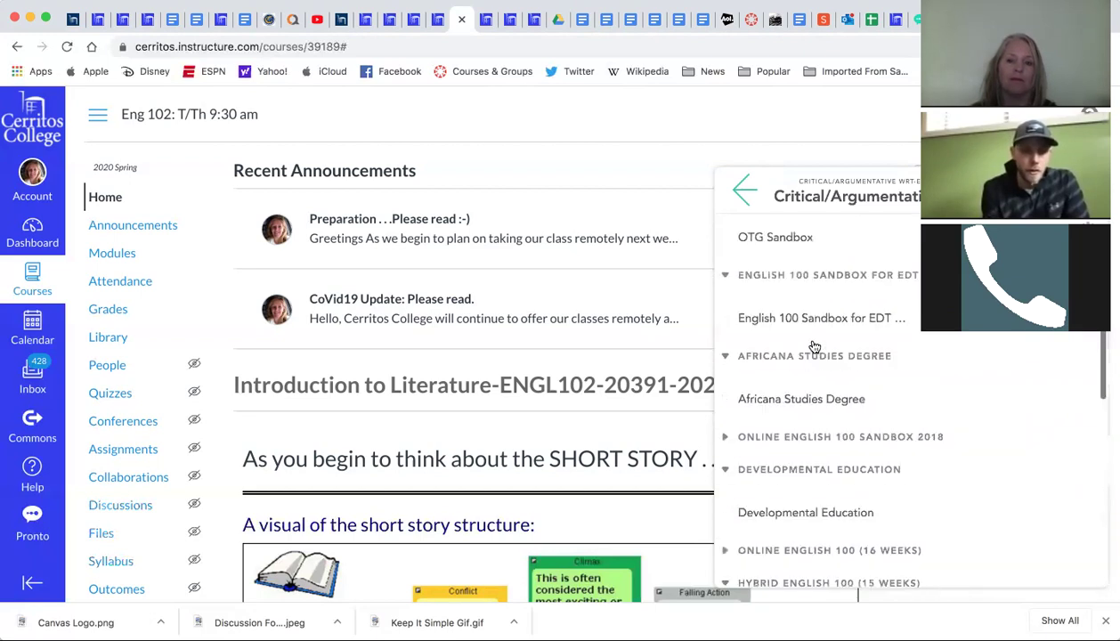
scroll(814, 347, "down", 5)
scroll(814, 347, "down", 6)
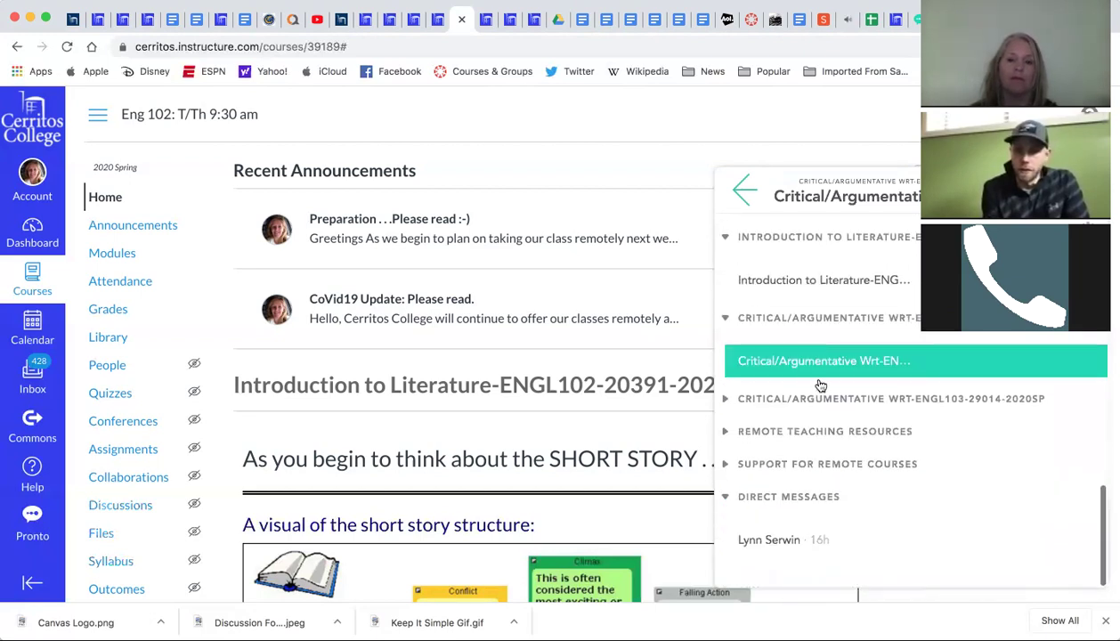
scroll(825, 410, "up", 2)
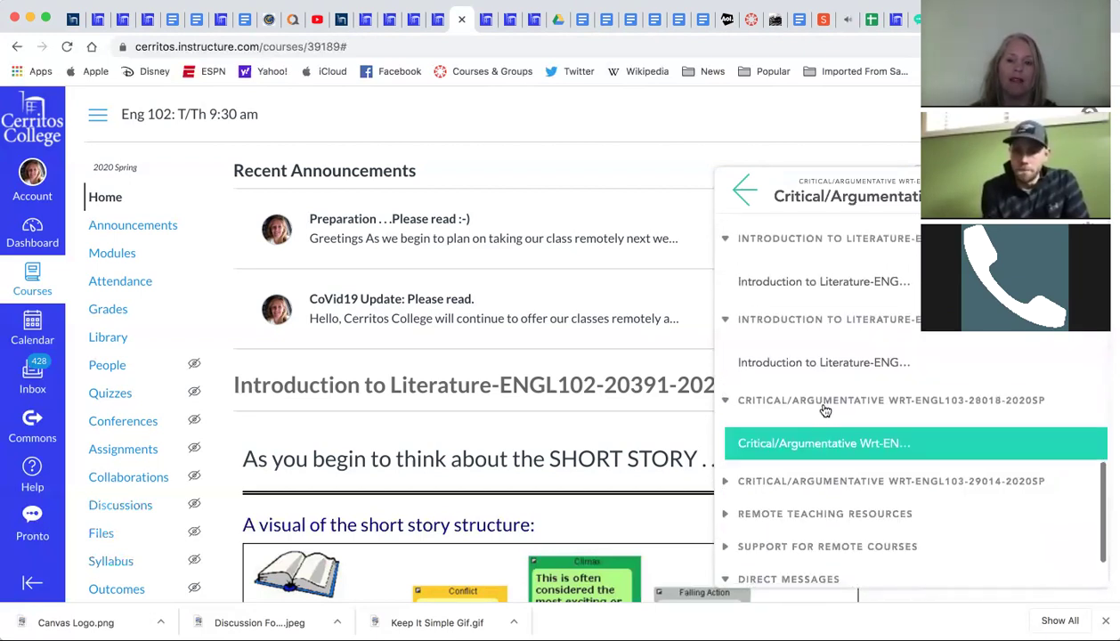
Post 'Hi everyone, I am in Pronto! We are going to use this cool app!' in Introduction to Literature.
left_click(825, 358)
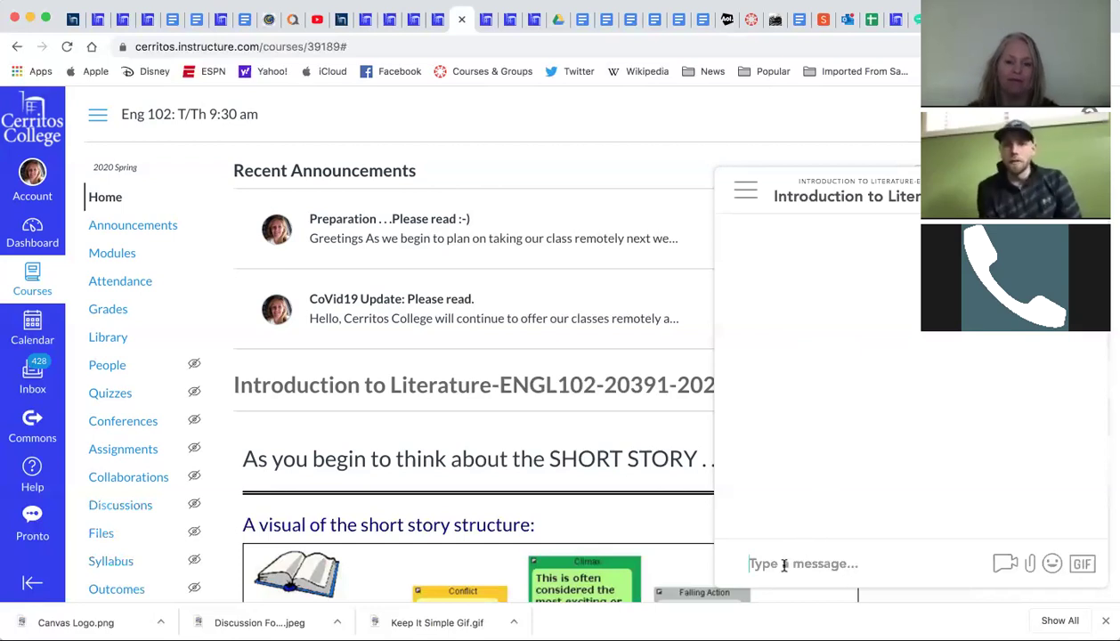
type("Hi every")
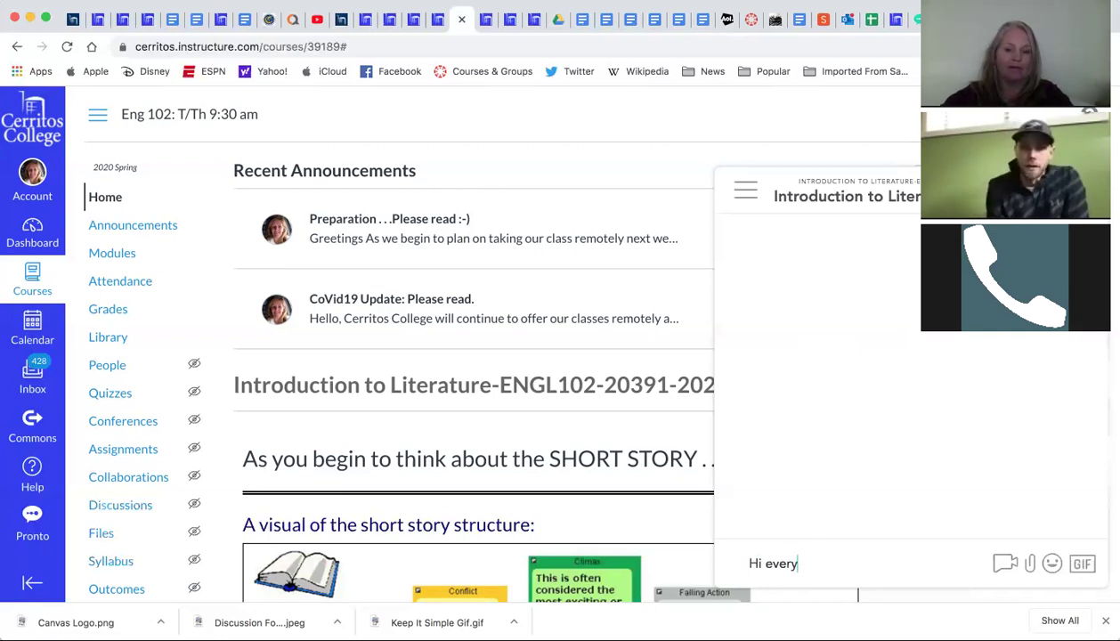
type("one, I am in Pronto!  We are goingto u")
key("BackSpace")
key("BackSpace")
key("BackSpace")
key("BackSpace")
type("to sue")
key("BackSpace")
type("use this cool app!")
key("Return")
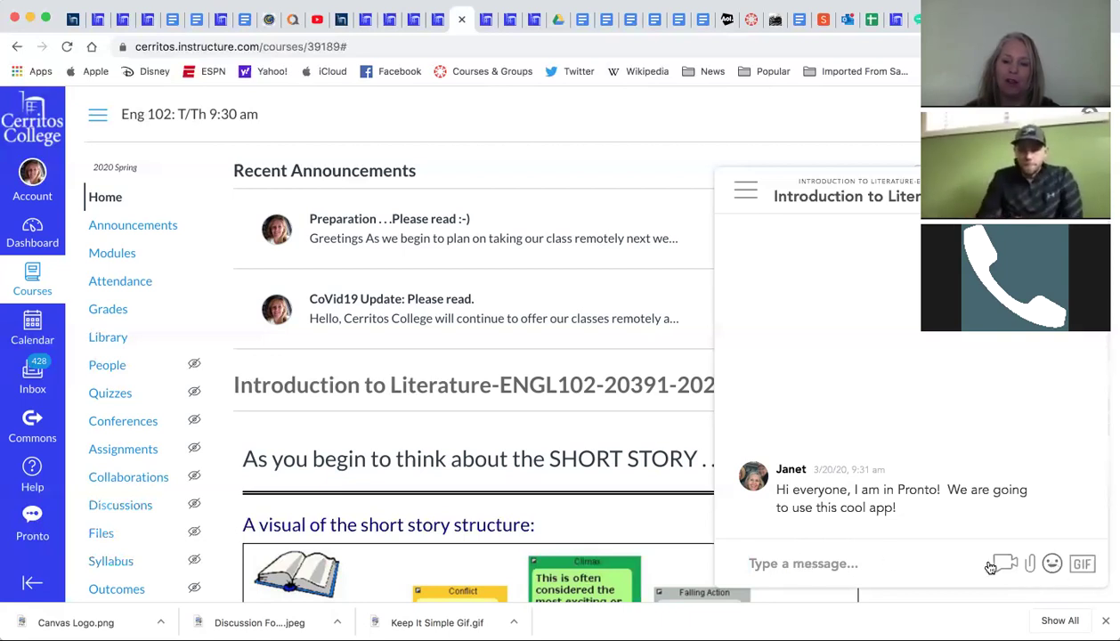
Send the ghost hug GIF from the GIPHY panel to the Introduction to Literature chat.
left_click(1083, 565)
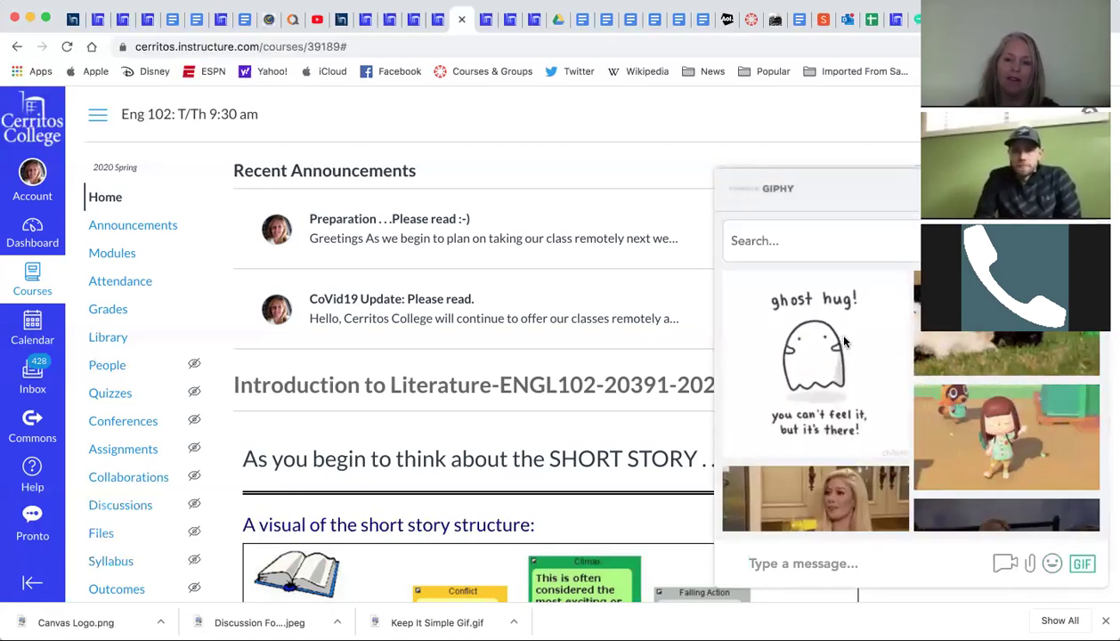
left_click(820, 363)
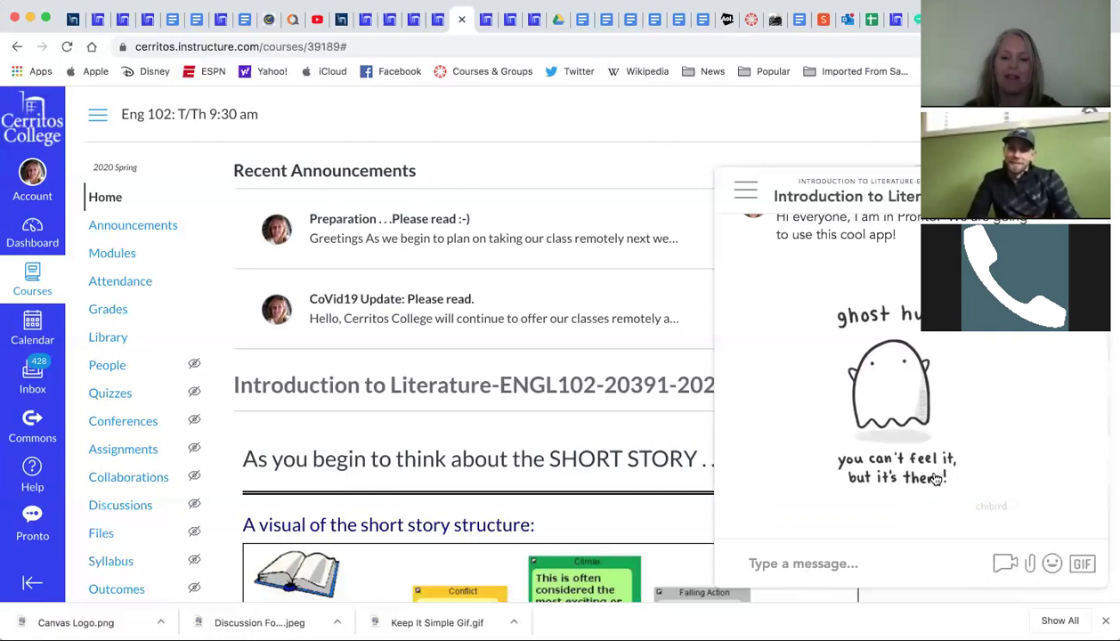
Scroll through the chat feed to review the welcome message and ghost hug GIF.
scroll(934, 479, "up", 1)
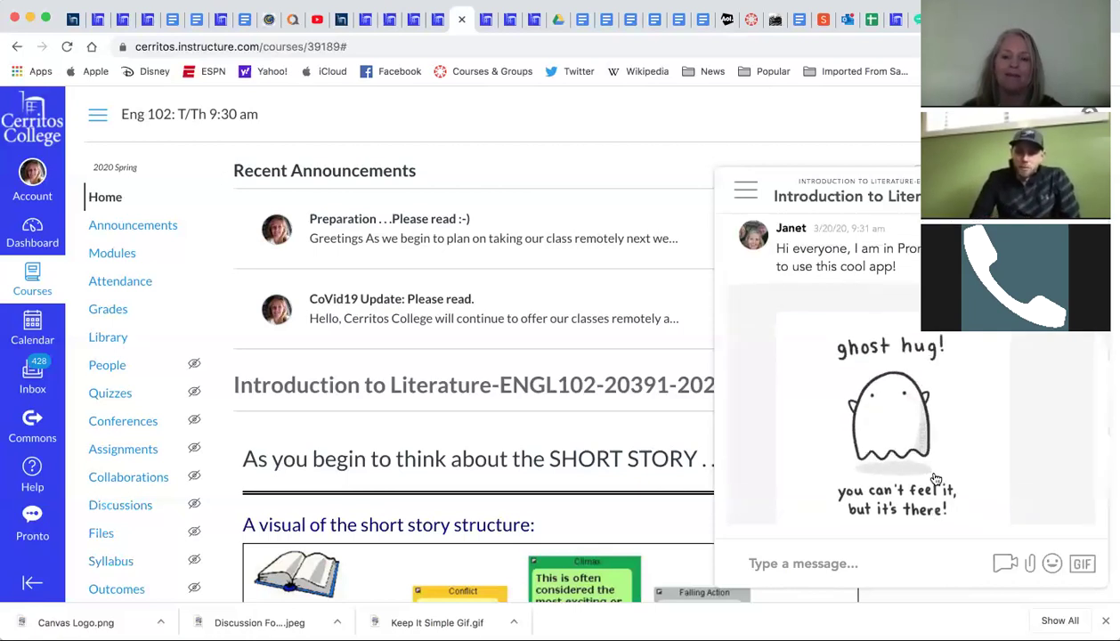
scroll(935, 479, "down", 1)
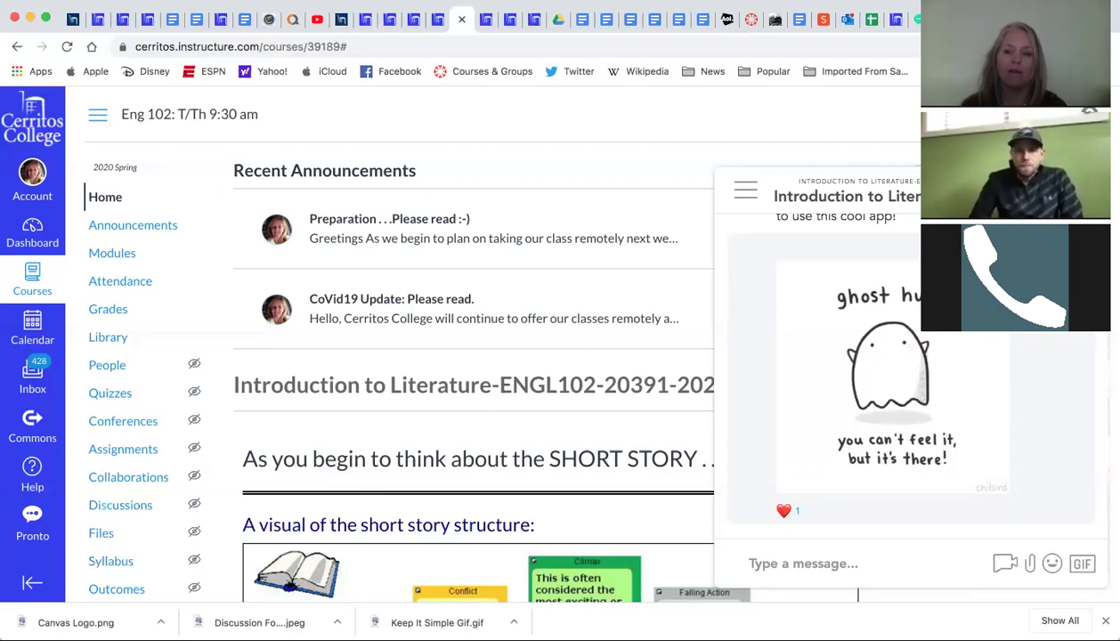
scroll(902, 360, "up", 1)
scroll(901, 360, "down", 1)
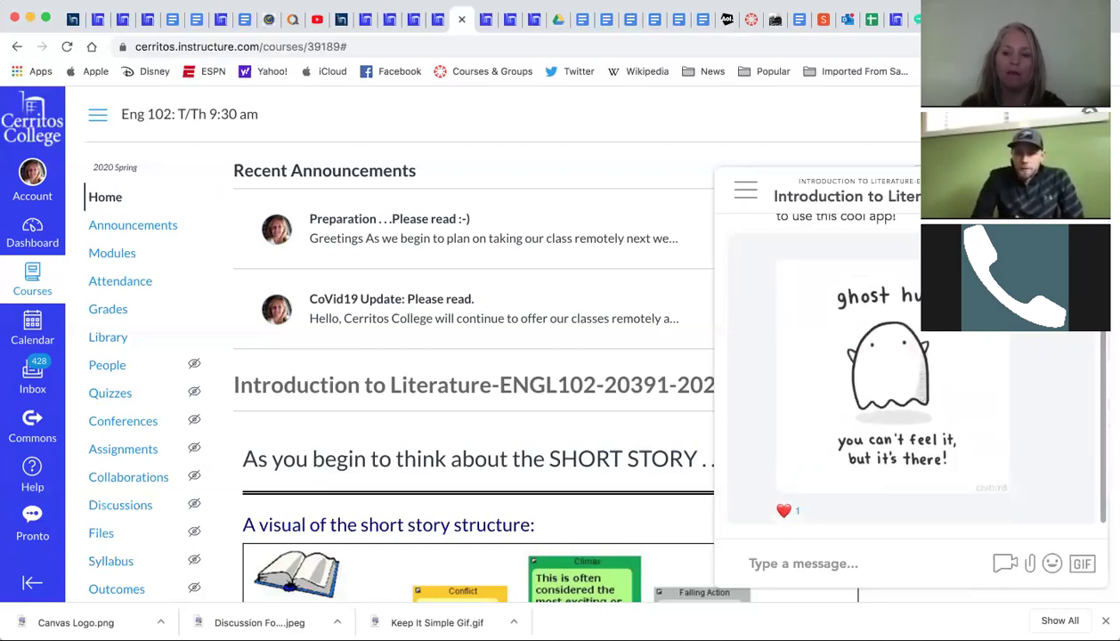
scroll(471, 356, "down", 2)
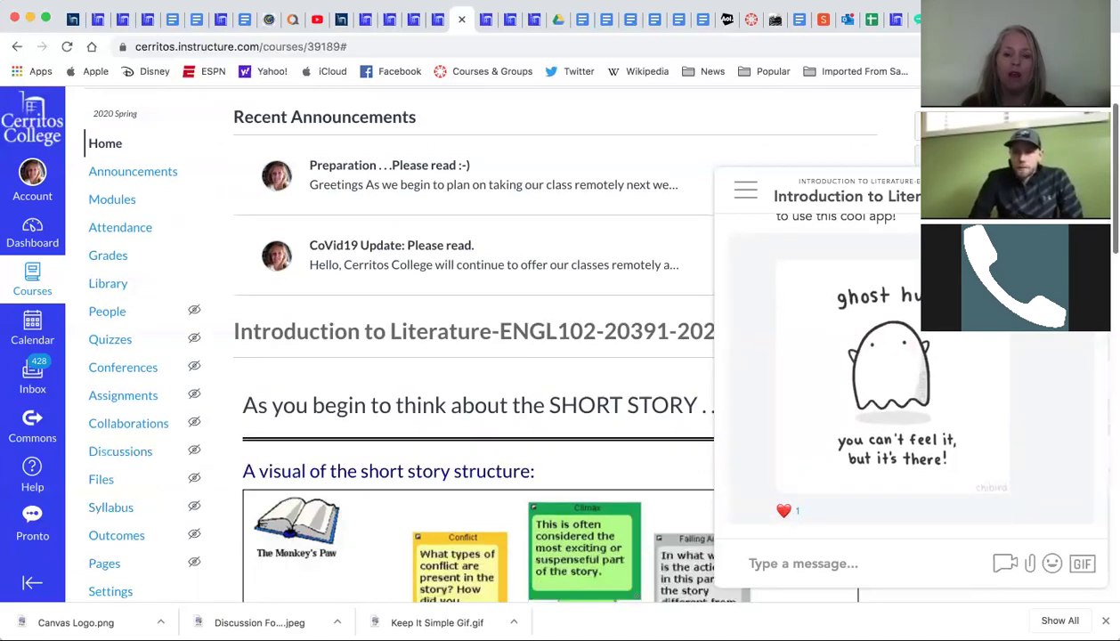
Bring up the attach-file picker, cancel it once, then reopen it on the Documents folder.
left_click(1030, 566)
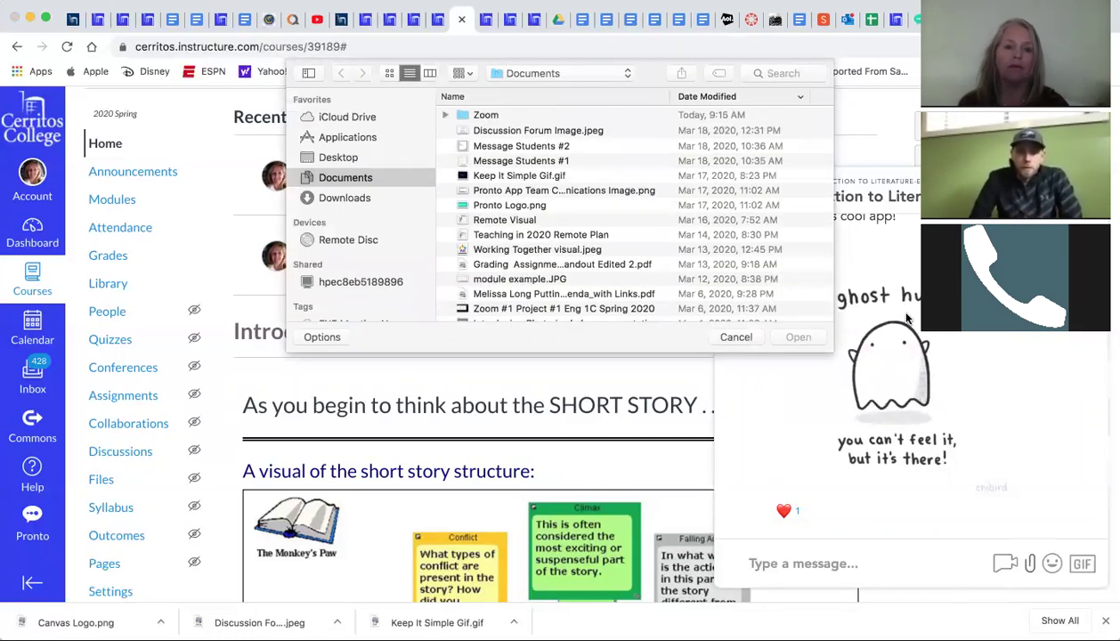
left_click(735, 342)
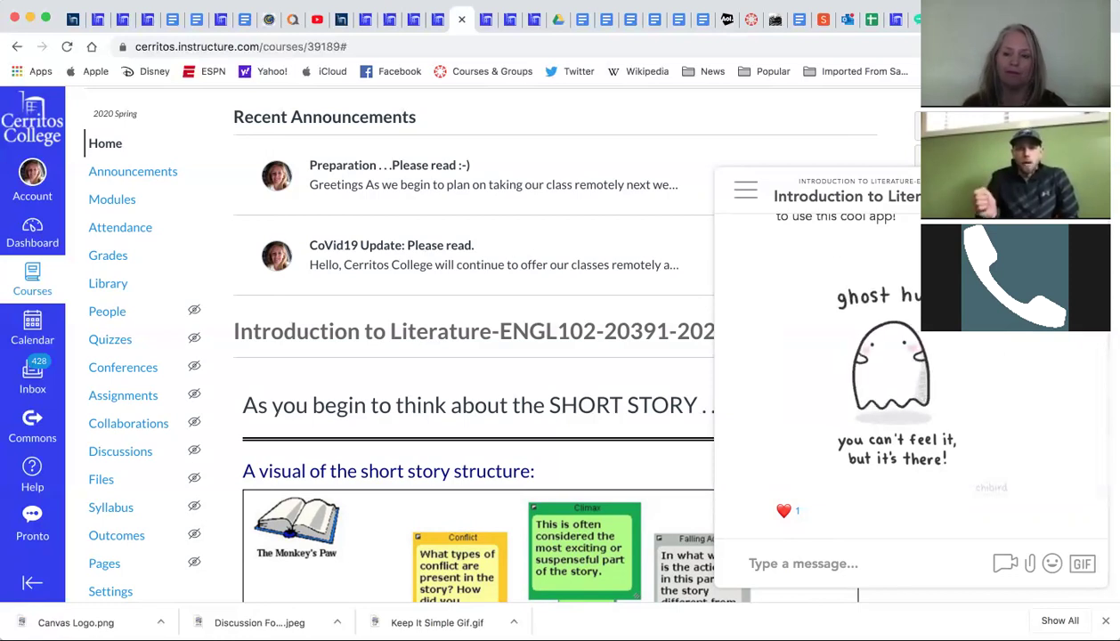
left_click(1030, 566)
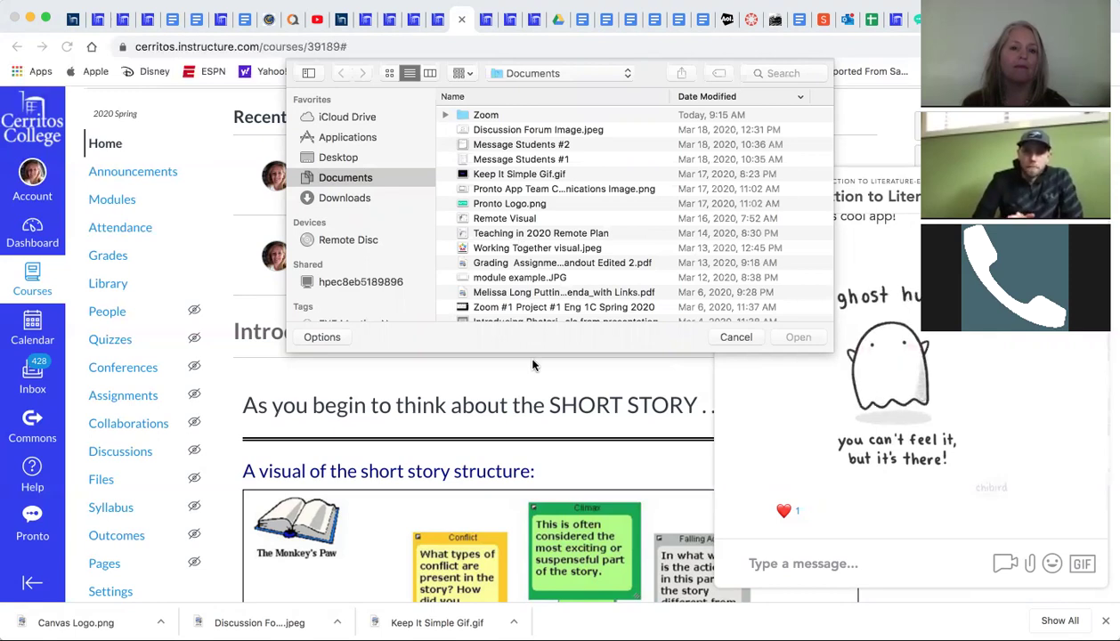
Dismiss the file picker without attaching anything and reopen the Pronto chat panel.
left_click(736, 338)
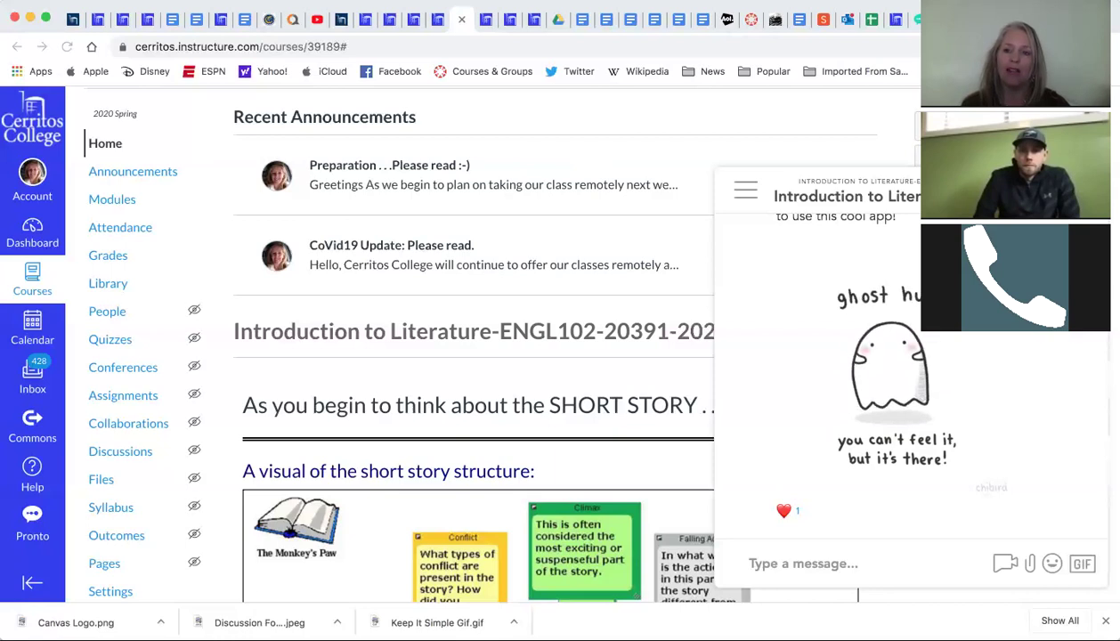
key("super+Tab")
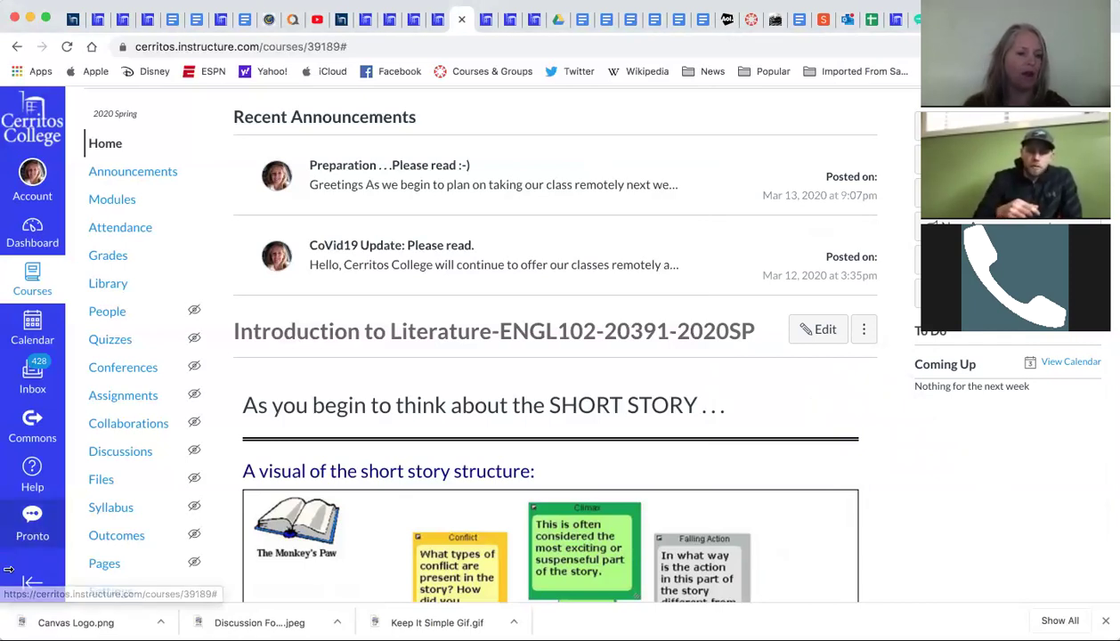
left_click(32, 512)
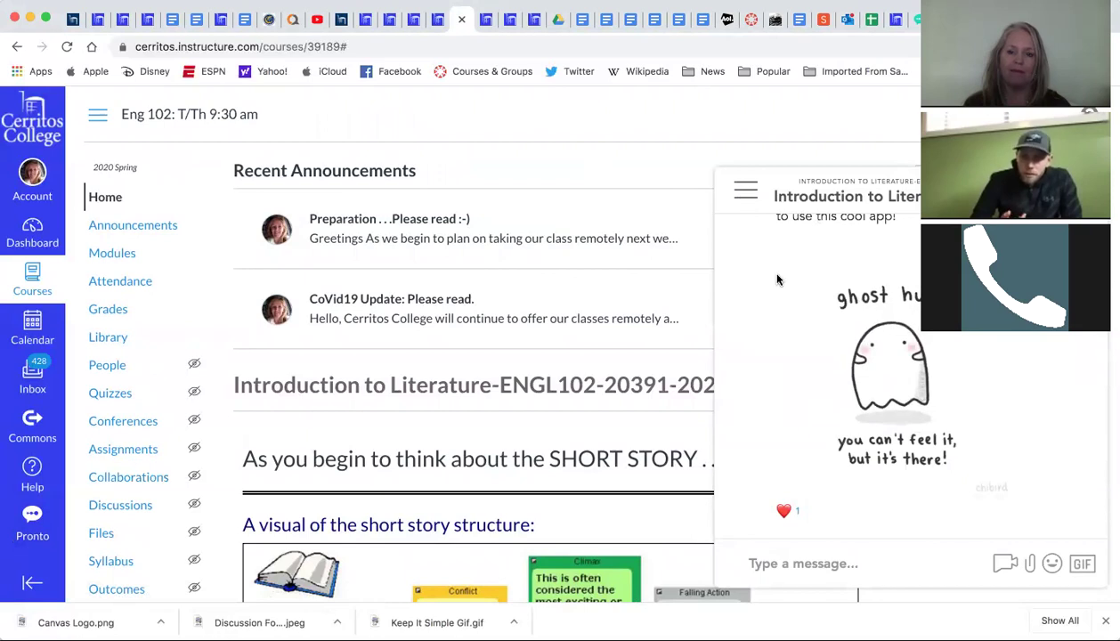
Scroll the chat up to reveal the welcome message above the ghost hug GIF.
scroll(777, 281, "up", 2)
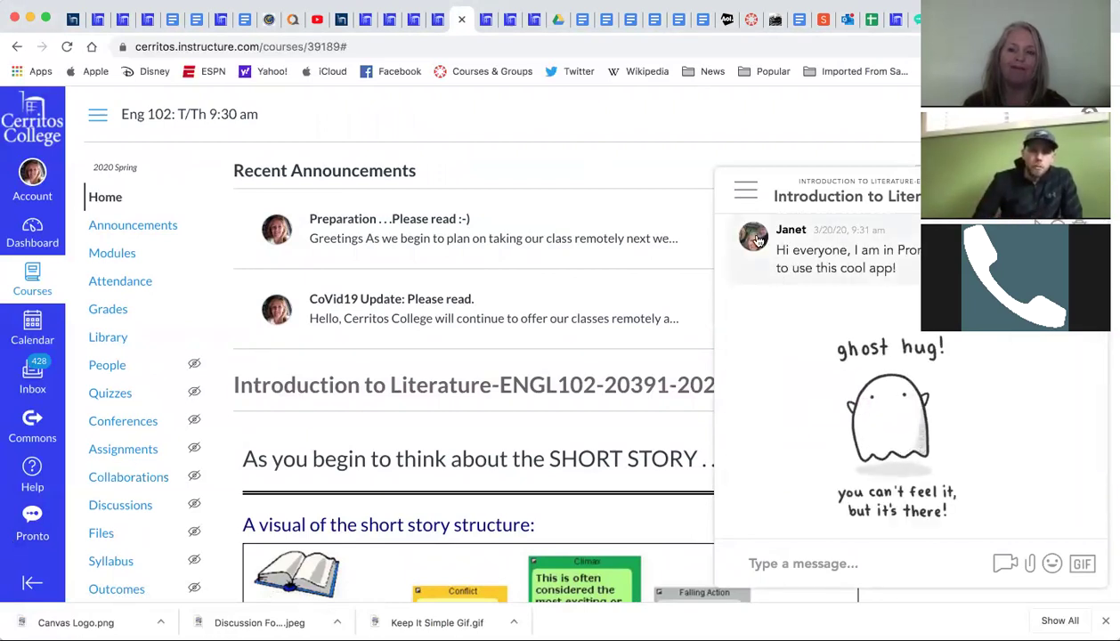
left_click(755, 239)
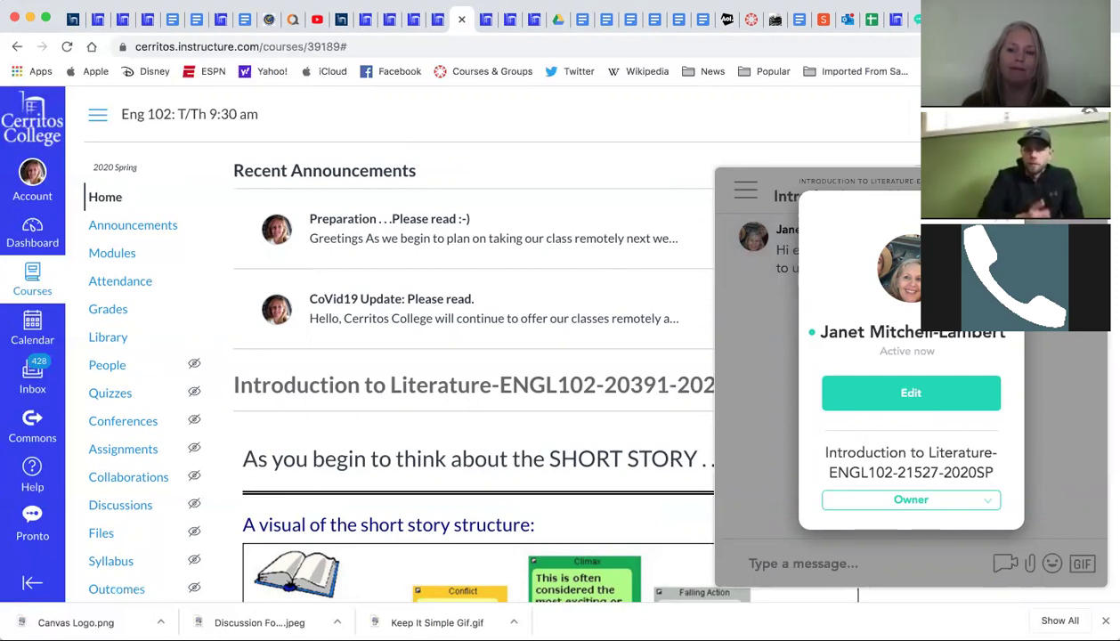
left_click(765, 266)
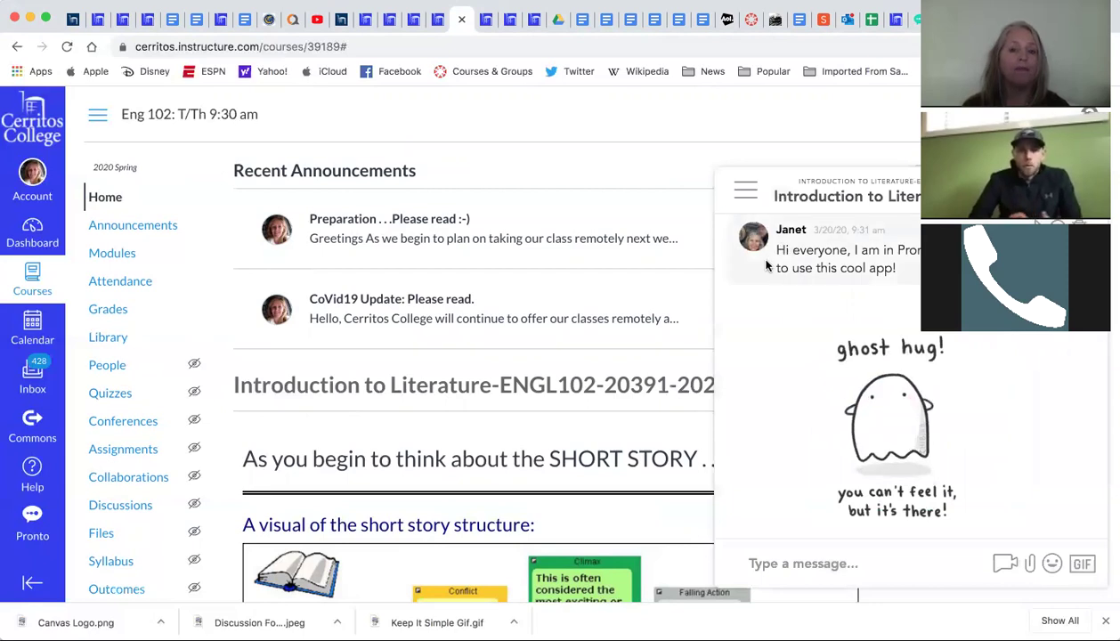